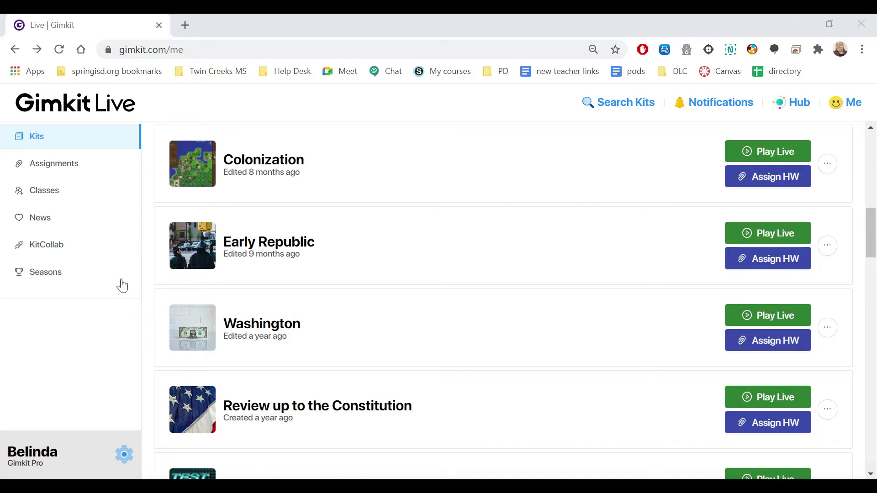
# Step: Create a new Gimkit class named 7th Period with the medium green class color
pyautogui.click(70, 192)
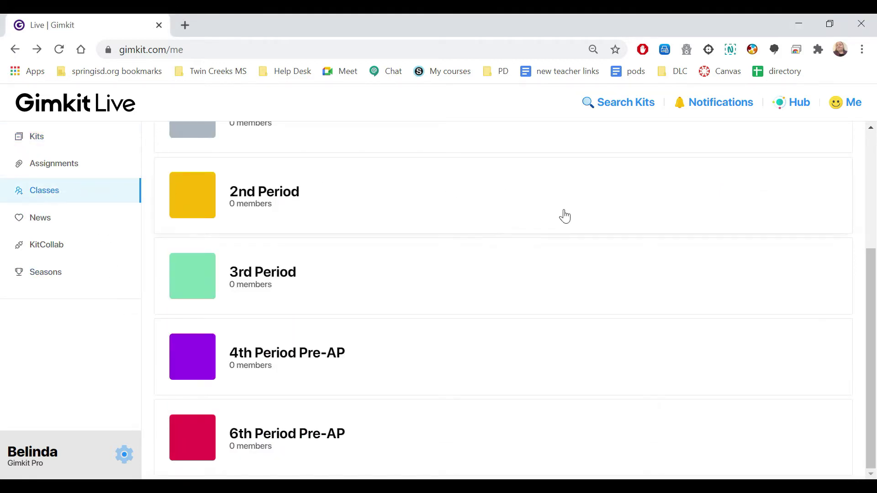
pyautogui.scroll(1, 872, 288)
pyautogui.moveTo(872, 287); pyautogui.dragTo(866, 176)
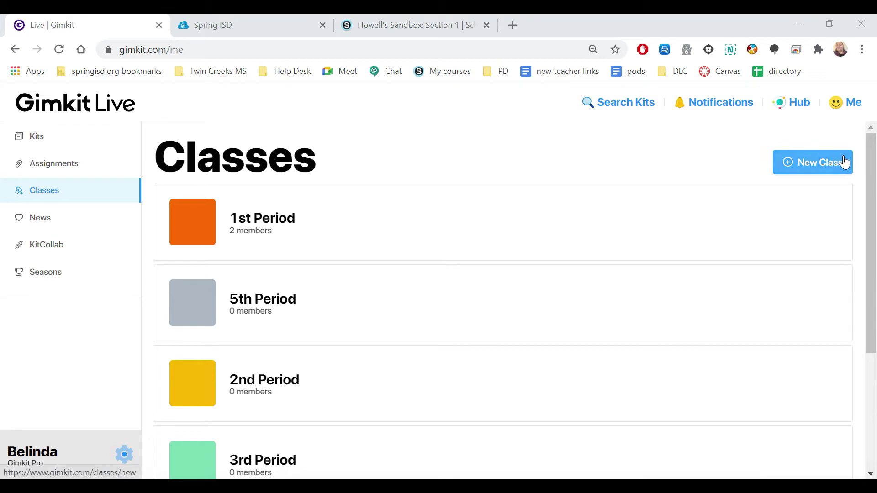
pyautogui.click(845, 162)
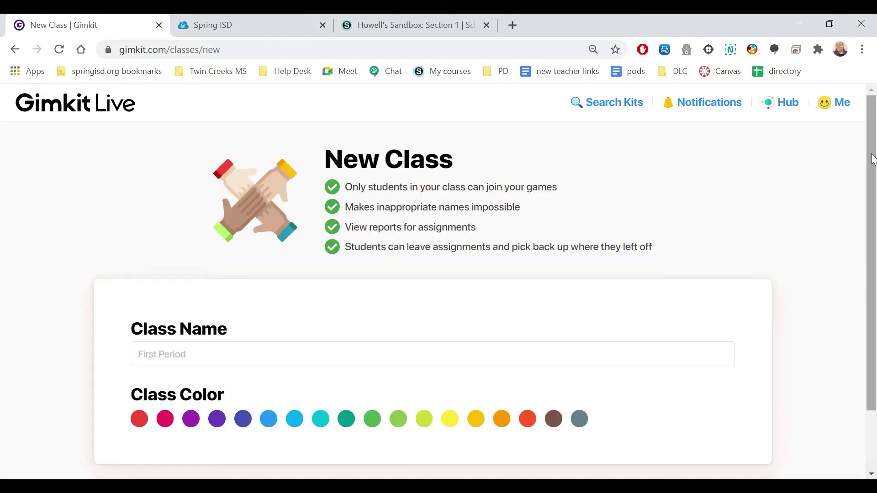
pyautogui.moveTo(871, 157); pyautogui.dragTo(818, 179)
pyautogui.click(343, 333)
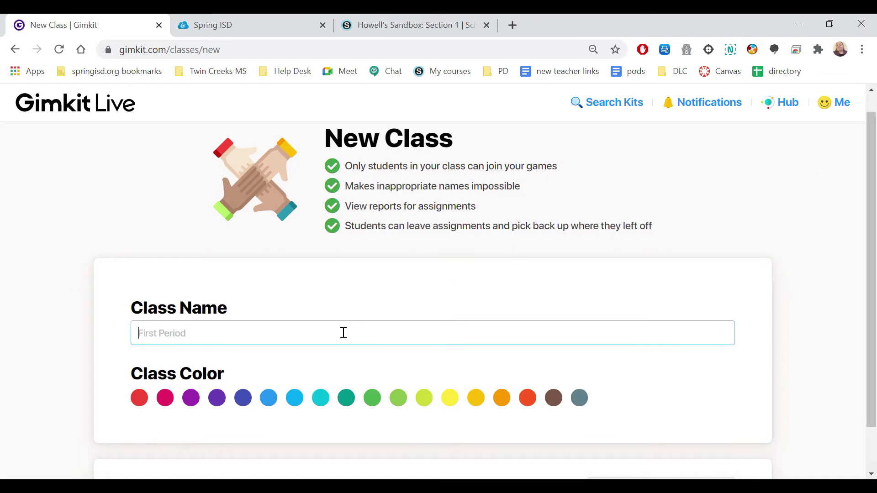
pyautogui.write('7th Period')
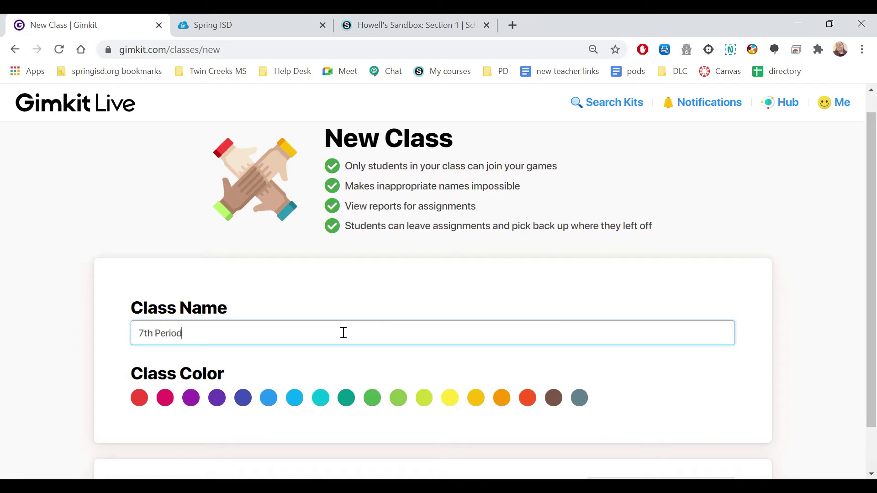
pyautogui.click(375, 407)
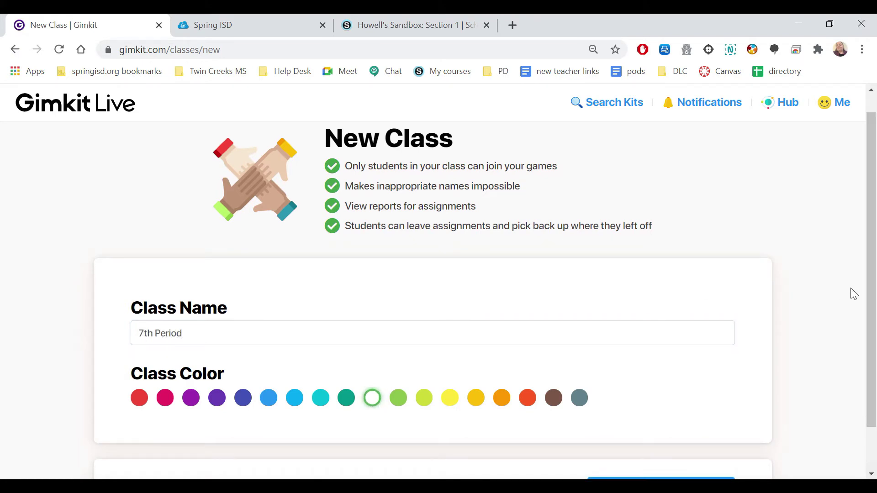
pyautogui.moveTo(873, 275); pyautogui.dragTo(874, 320)
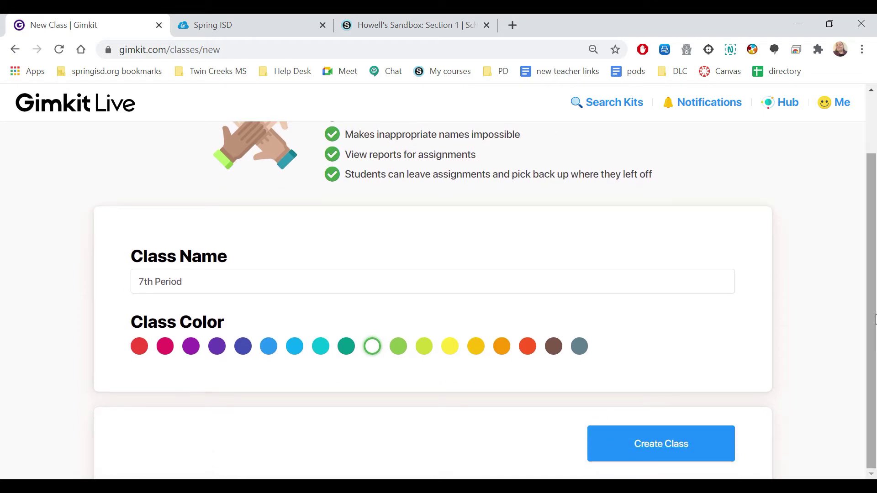
pyautogui.click(709, 442)
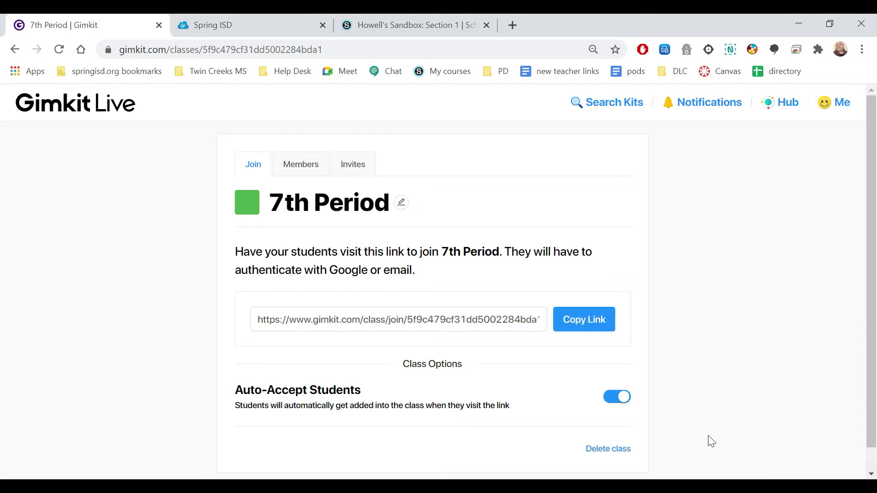
# Step: Copy the 7th Period join link, switch to the Schoology sandbox course and begin adding a link material
pyautogui.click(592, 325)
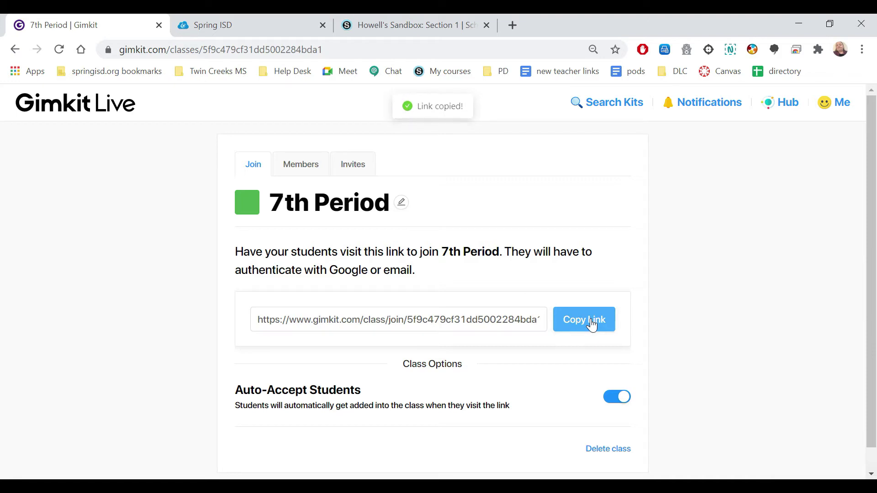
pyautogui.click(419, 25)
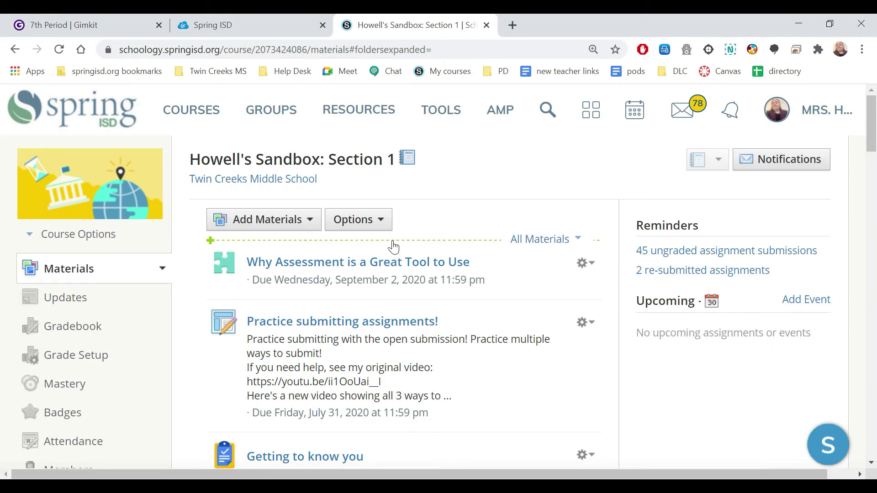
pyautogui.click(393, 247)
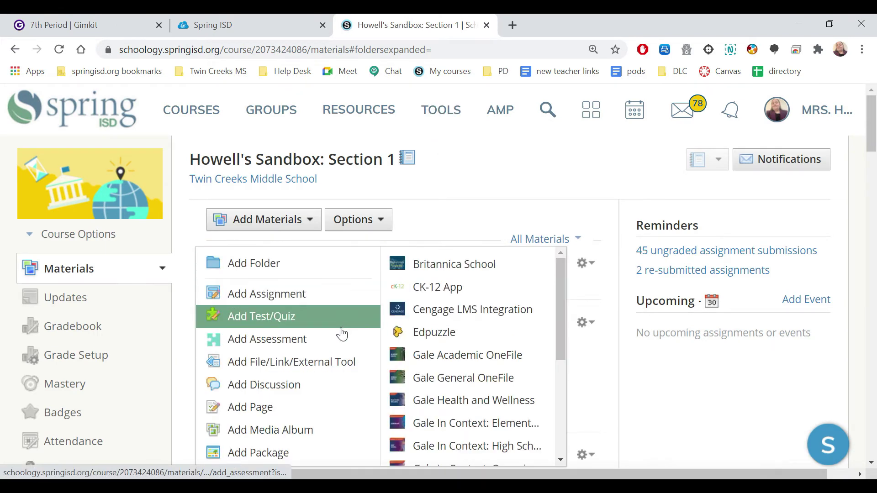
pyautogui.click(331, 364)
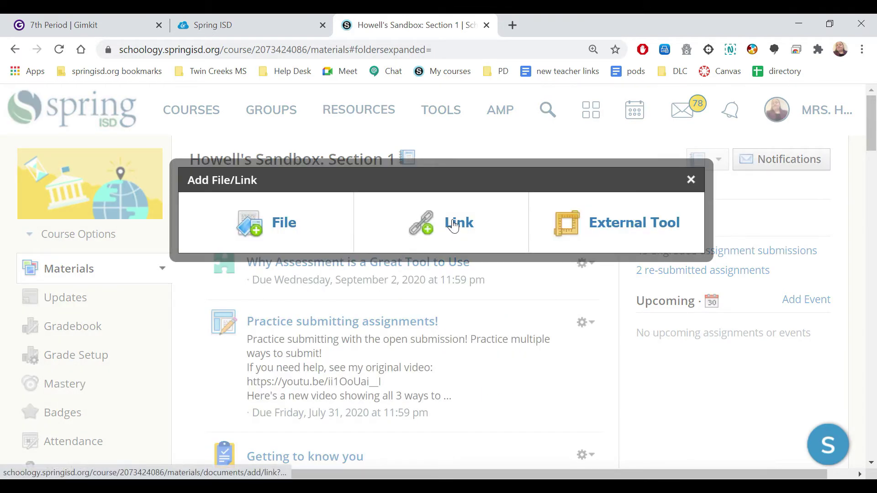
pyautogui.click(454, 225)
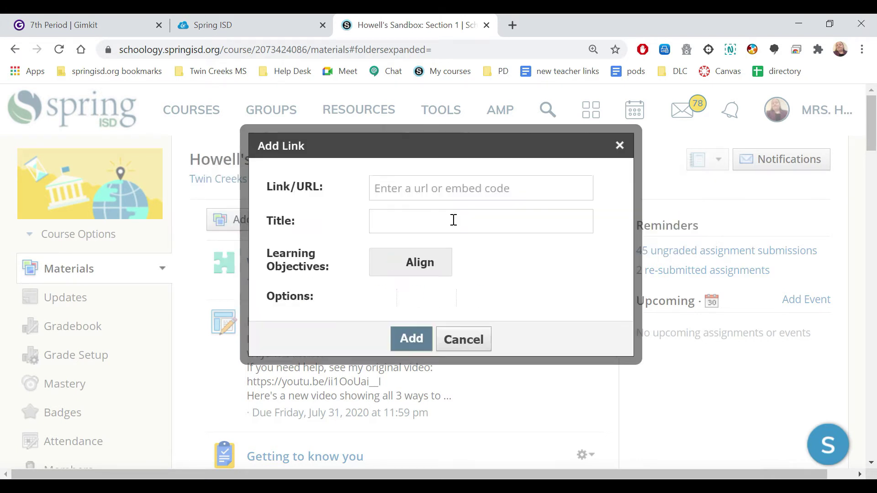
# Step: Add the copied join link to the course, titled Join my "Gimkit" class (you will first have to create a free account)
pyautogui.click(459, 184)
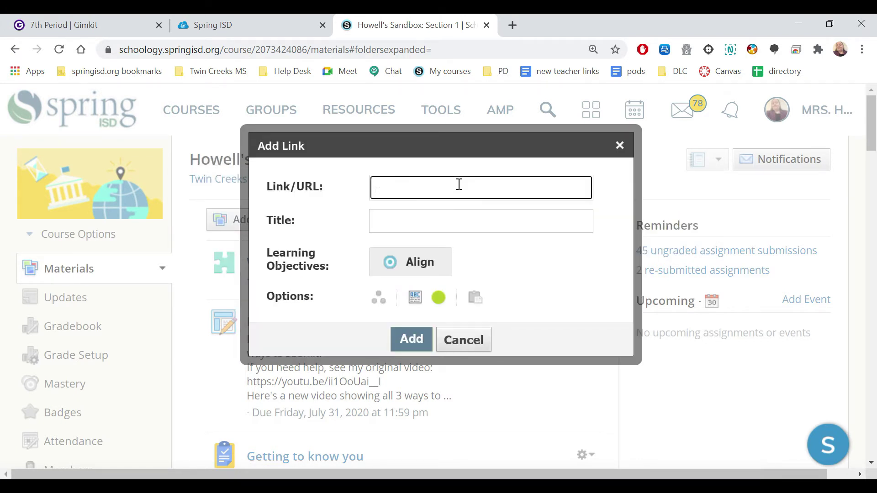
pyautogui.hotkey('ctrl', 'v')
pyautogui.click(444, 225)
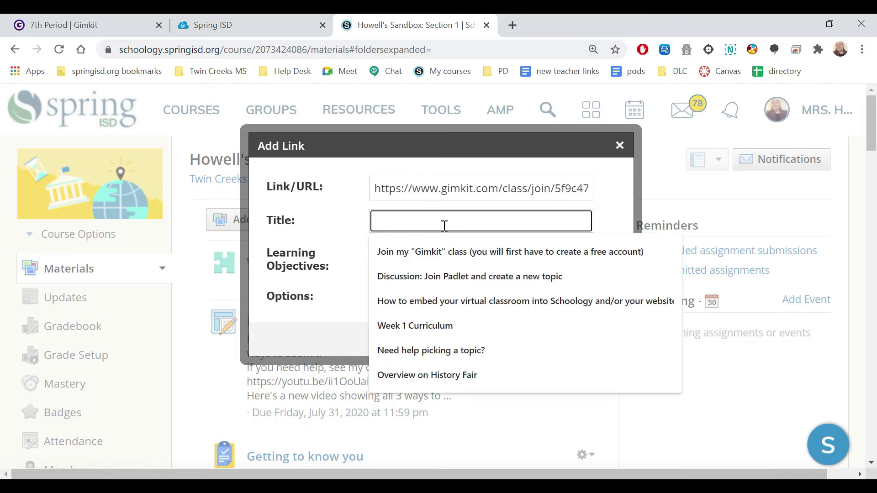
pyautogui.click(445, 248)
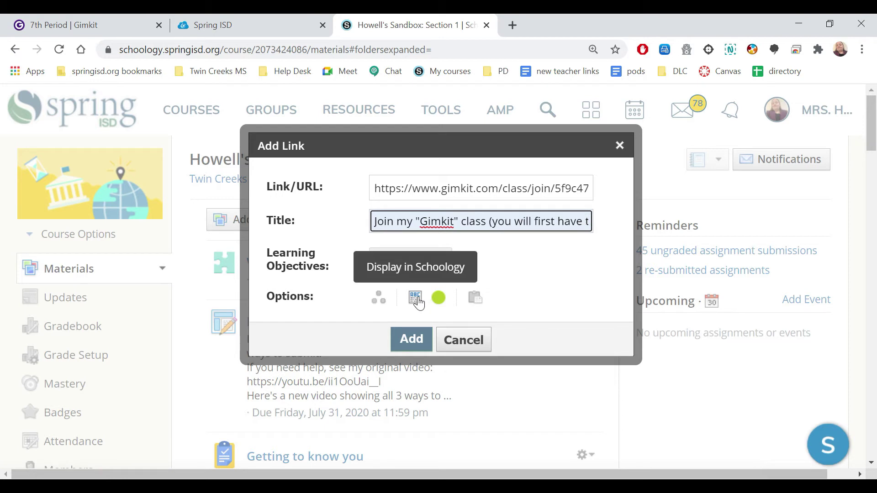
pyautogui.click(411, 341)
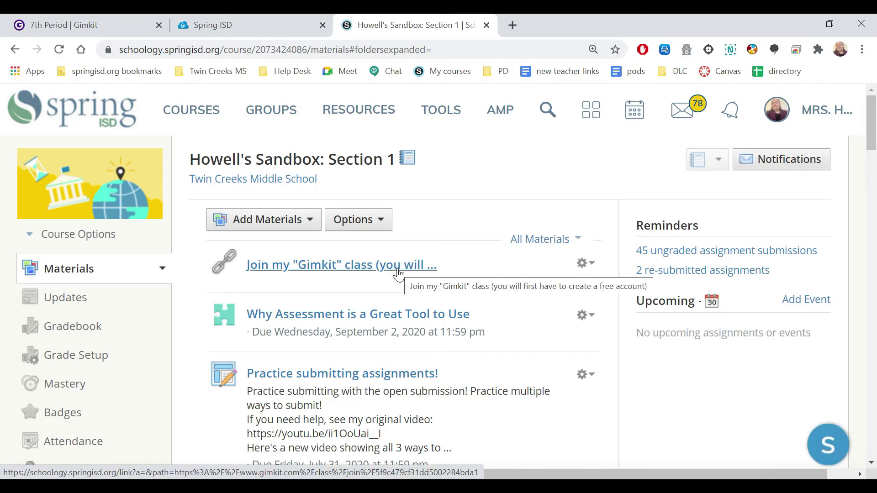
# Step: Switch back to Gimkit and view the member list of the 1st Period class
pyautogui.click(114, 20)
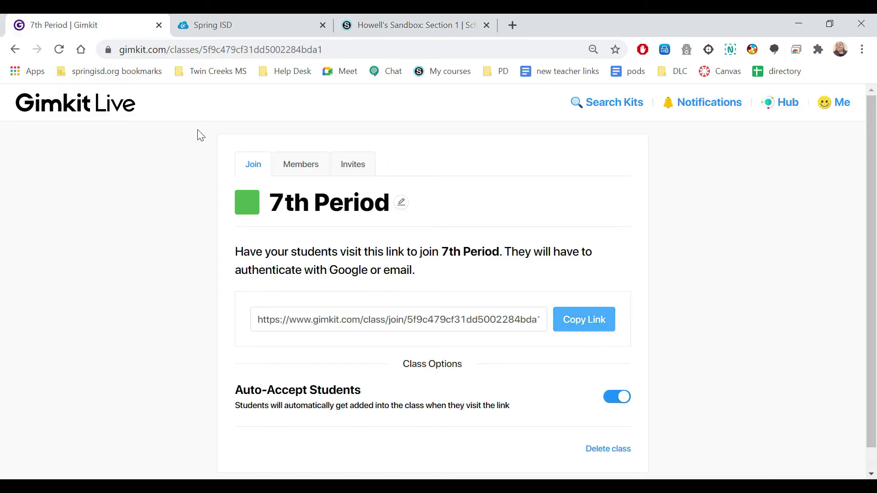
pyautogui.click(115, 111)
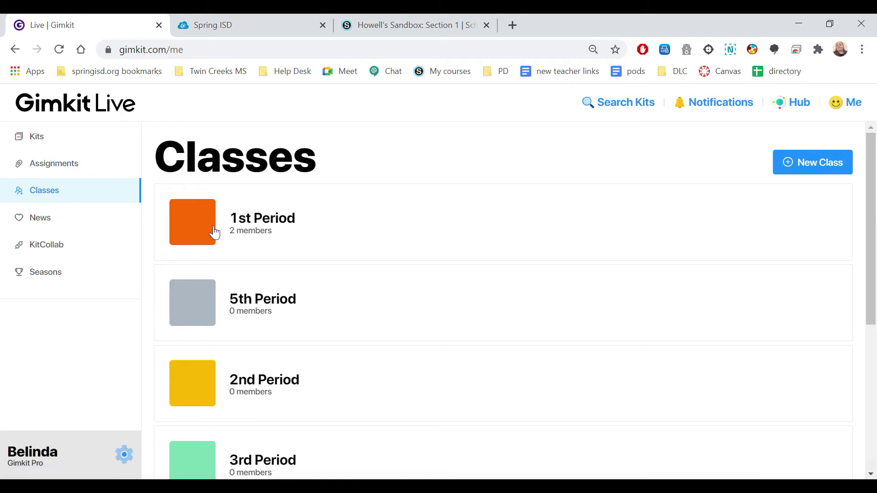
pyautogui.click(287, 216)
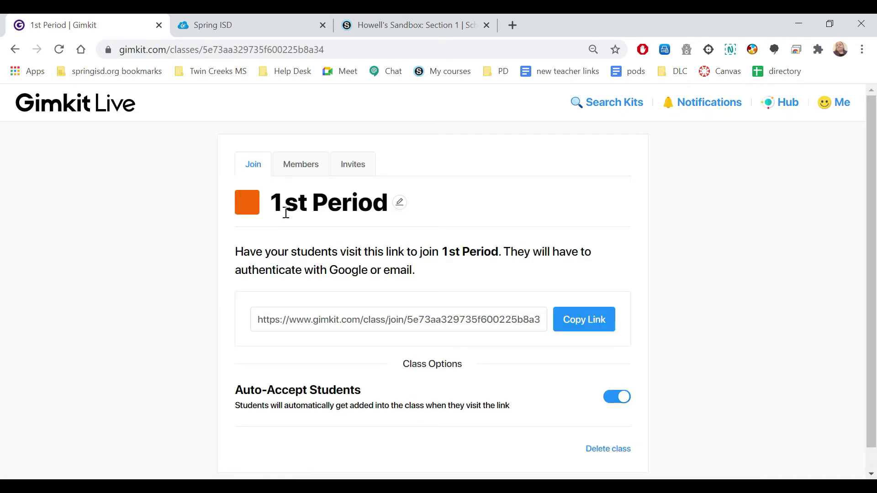
pyautogui.click(302, 174)
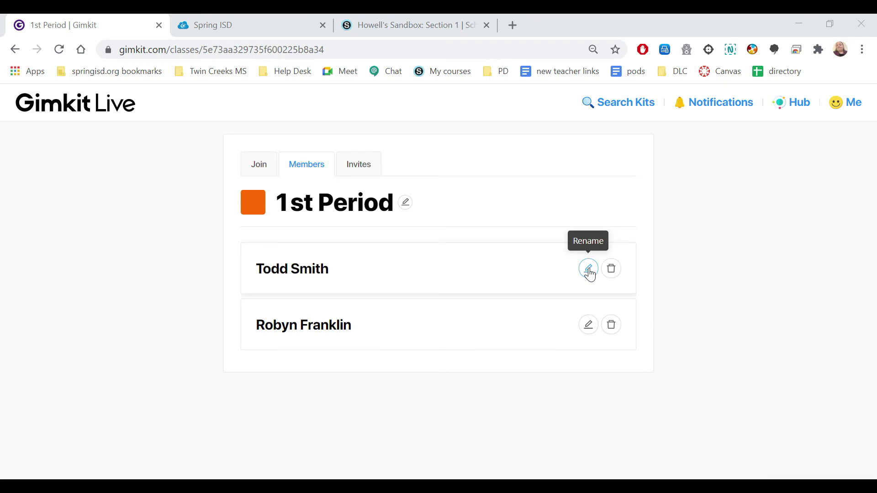
# Step: Open the Reform kit for live play and set the game's class to 1st Period
pyautogui.click(73, 113)
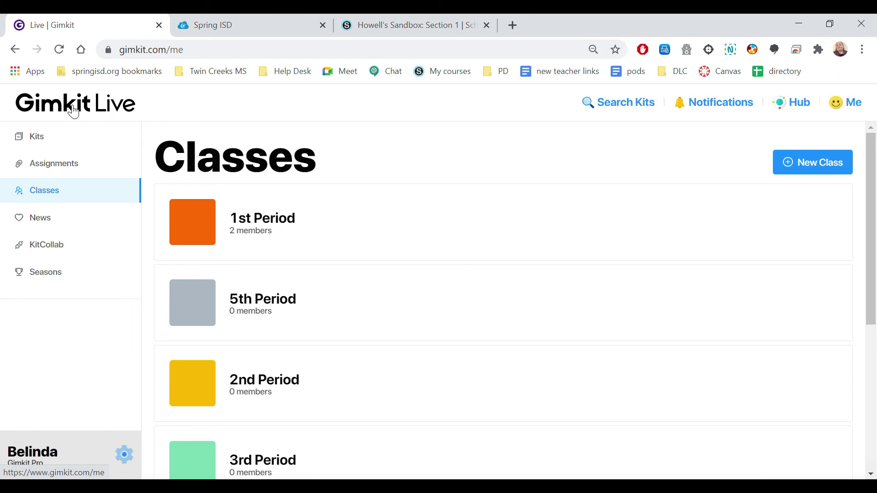
pyautogui.click(53, 139)
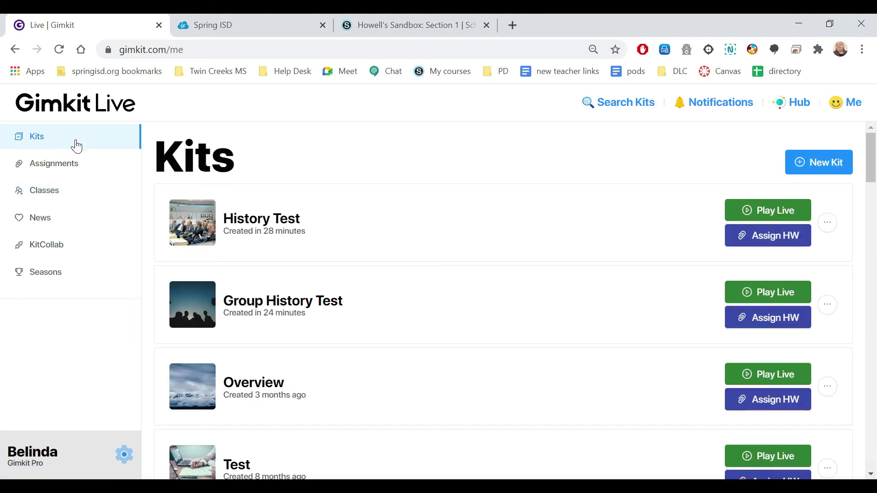
pyautogui.scroll(-7, 827, 232)
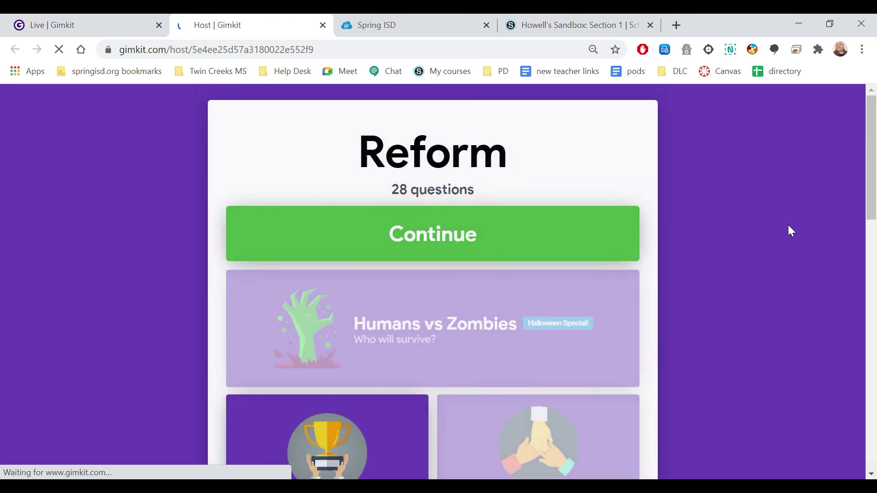
pyautogui.moveTo(871, 153); pyautogui.dragTo(876, 291)
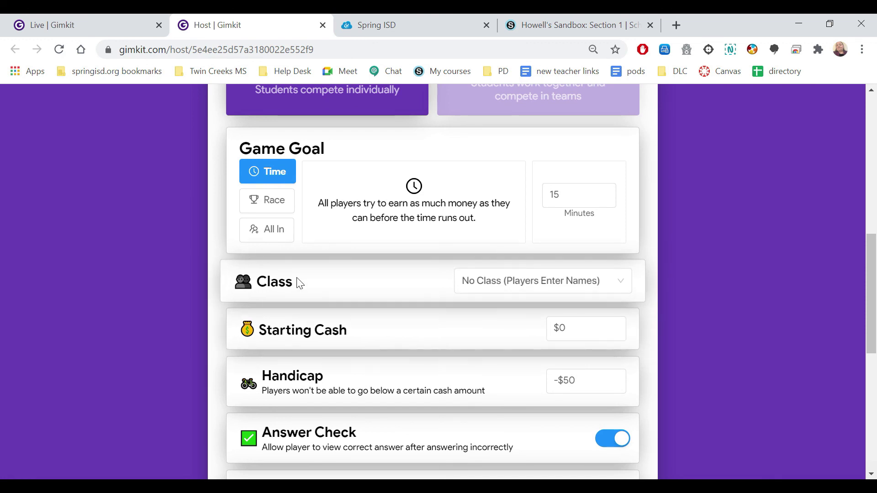
pyautogui.click(619, 289)
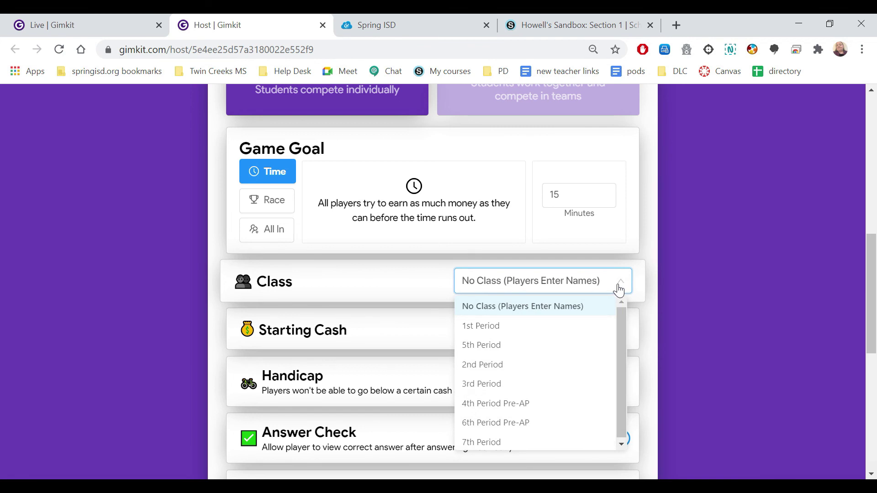
pyautogui.click(586, 336)
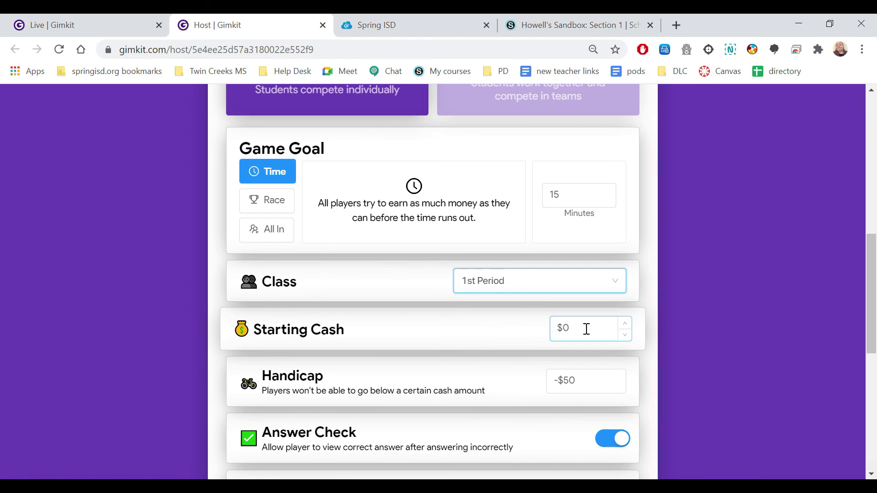
pyautogui.moveTo(872, 313); pyautogui.dragTo(868, 78)
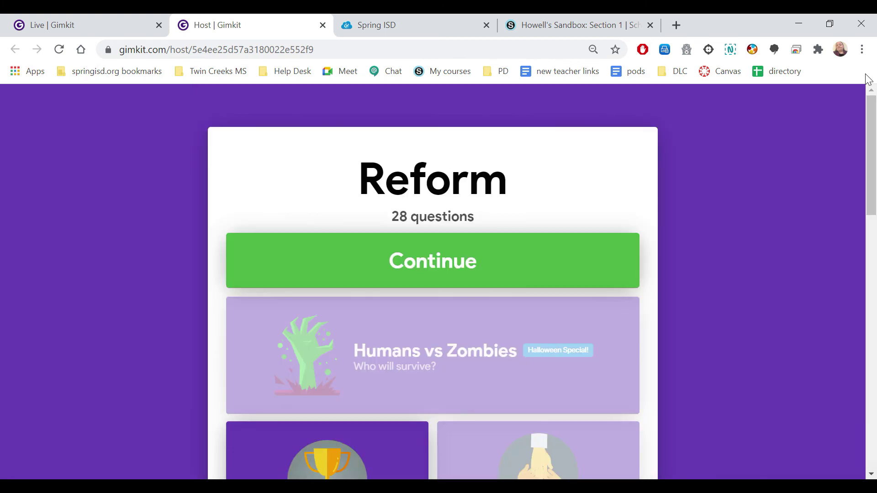